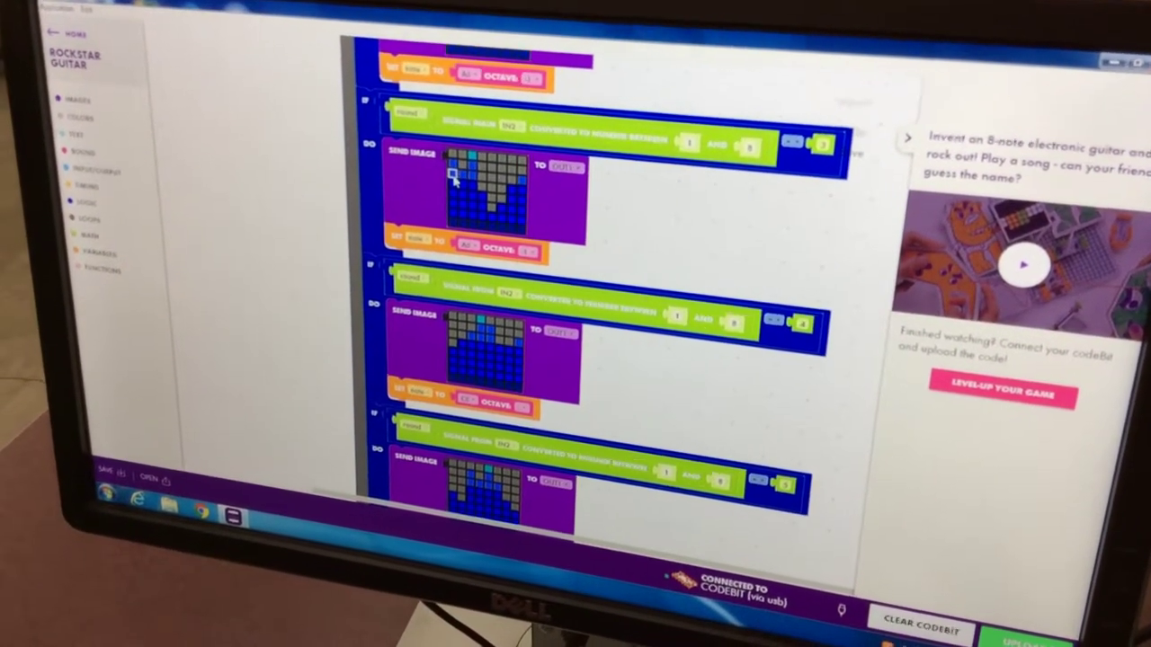
- Color a top-left pixel blue to complete the V-shaped note LED image
{"action": "left_click", "coordinate": [470, 178]}
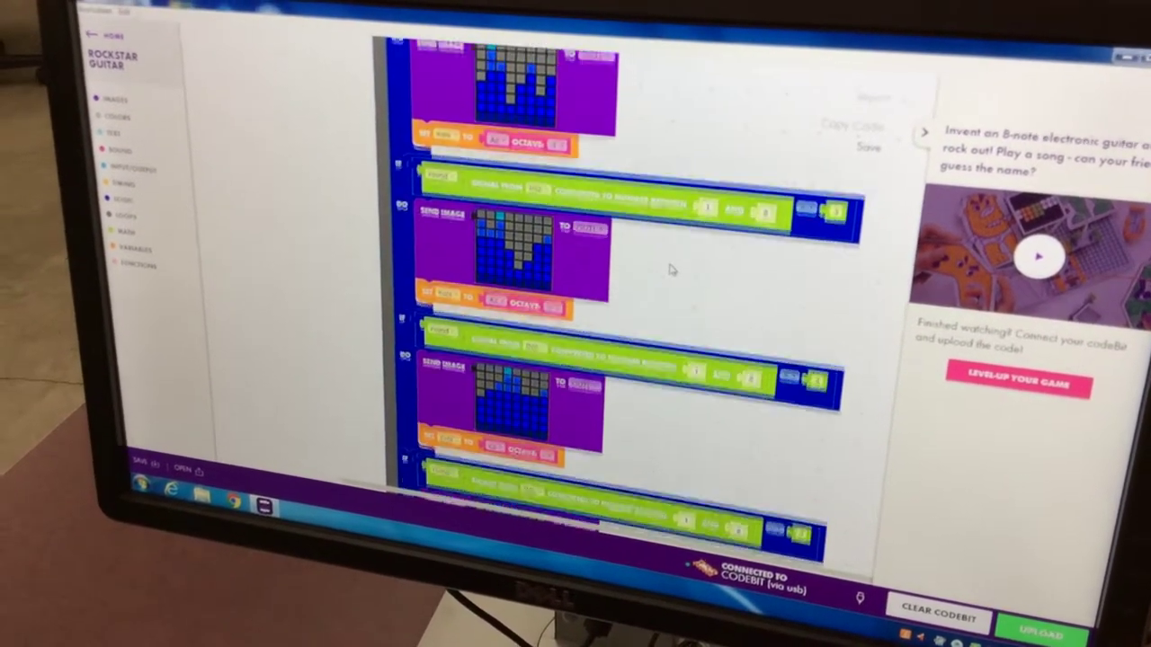
{"action": "scroll", "coordinate": [670, 270], "scroll_direction": "up", "scroll_amount": 1}
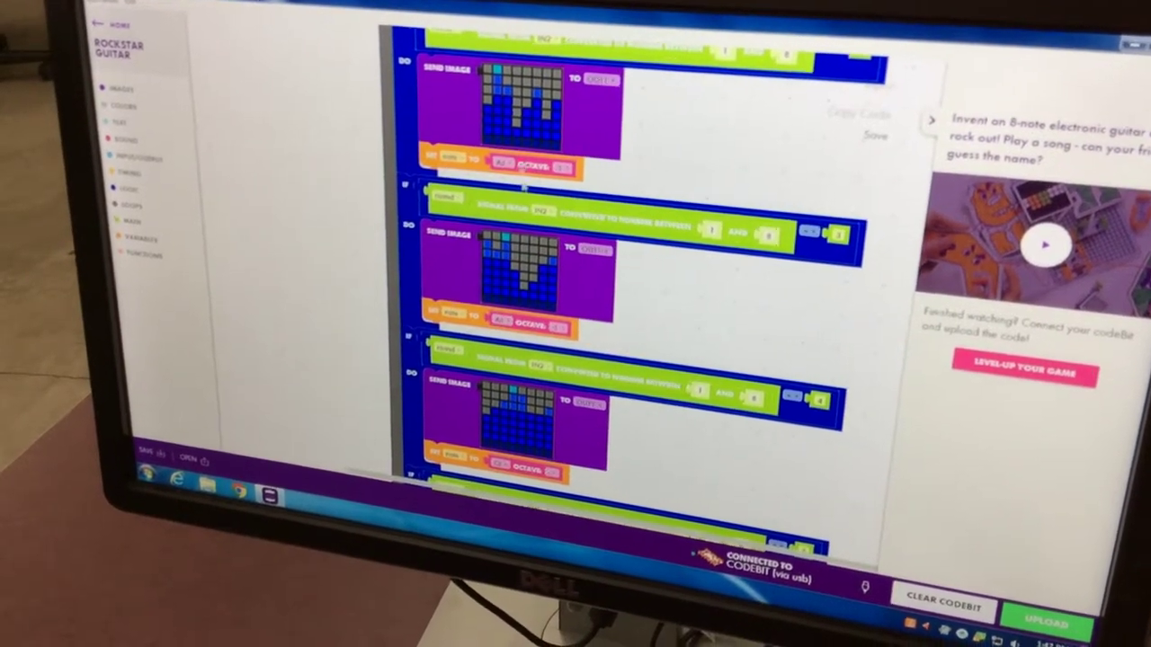